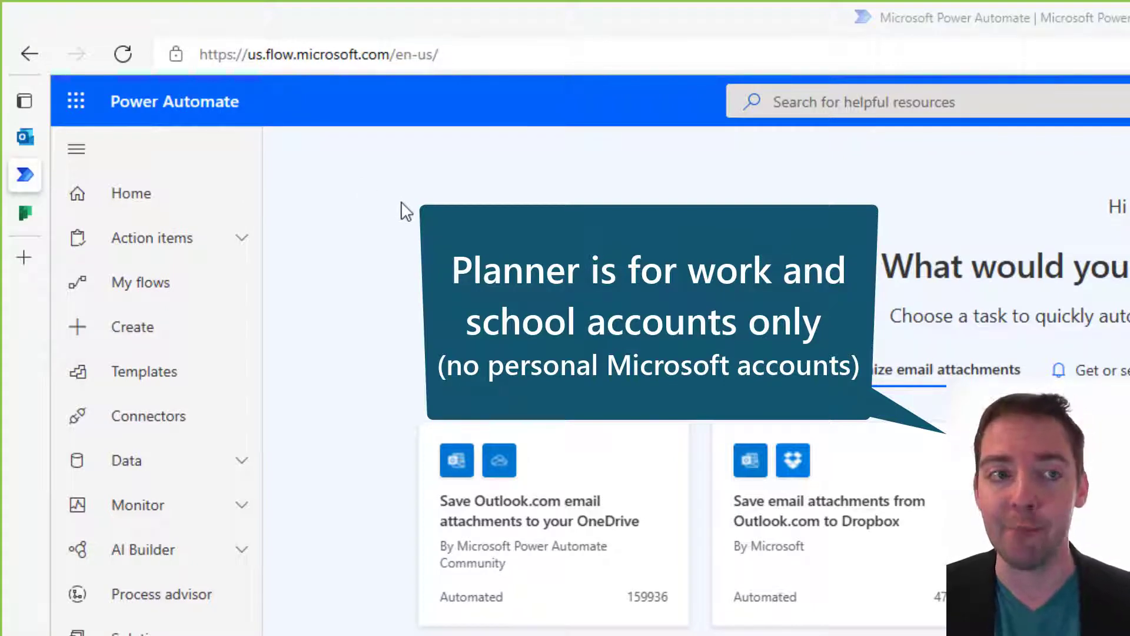
Search templates for 'send email planner completed' and open 'Send an email when a Planner task is completed'.
click(175, 382)
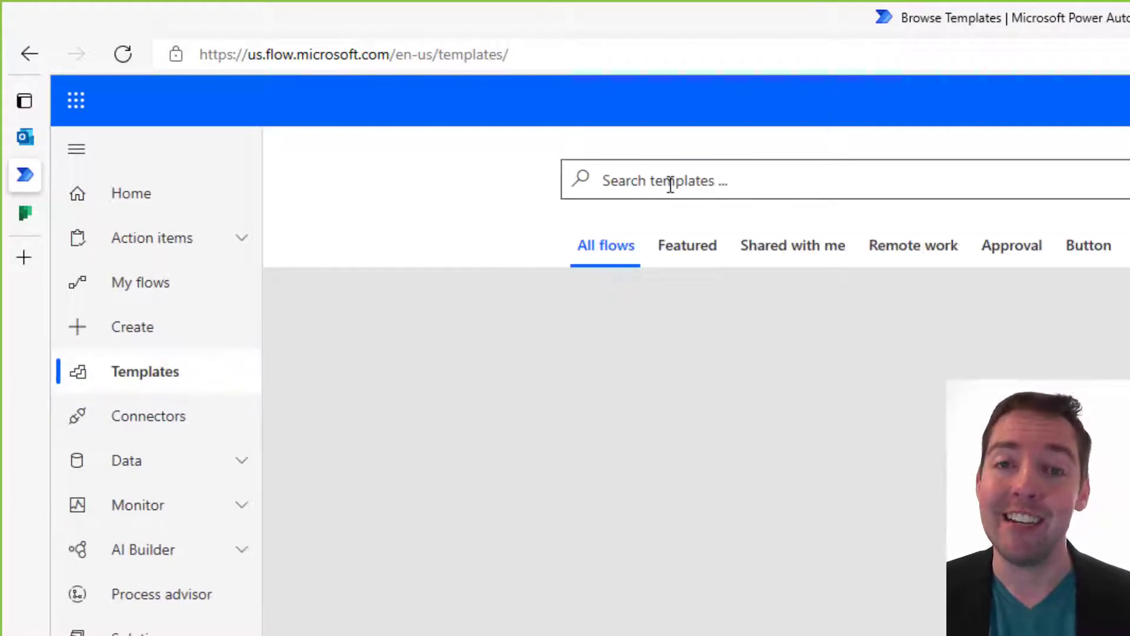
click(670, 184)
text(send email planner completed)
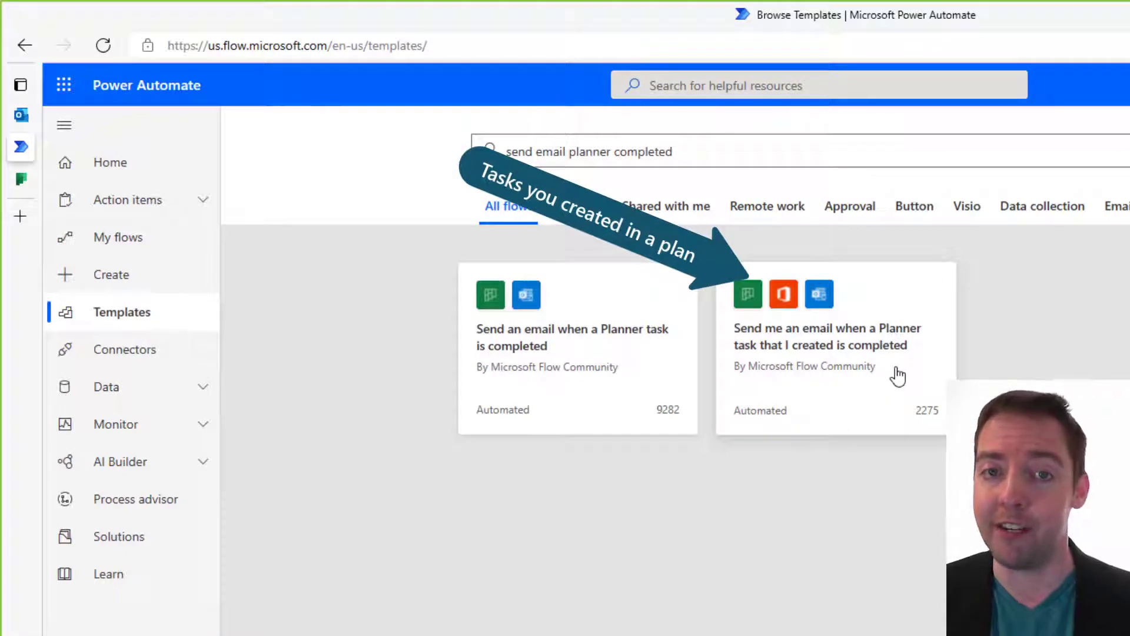
click(517, 349)
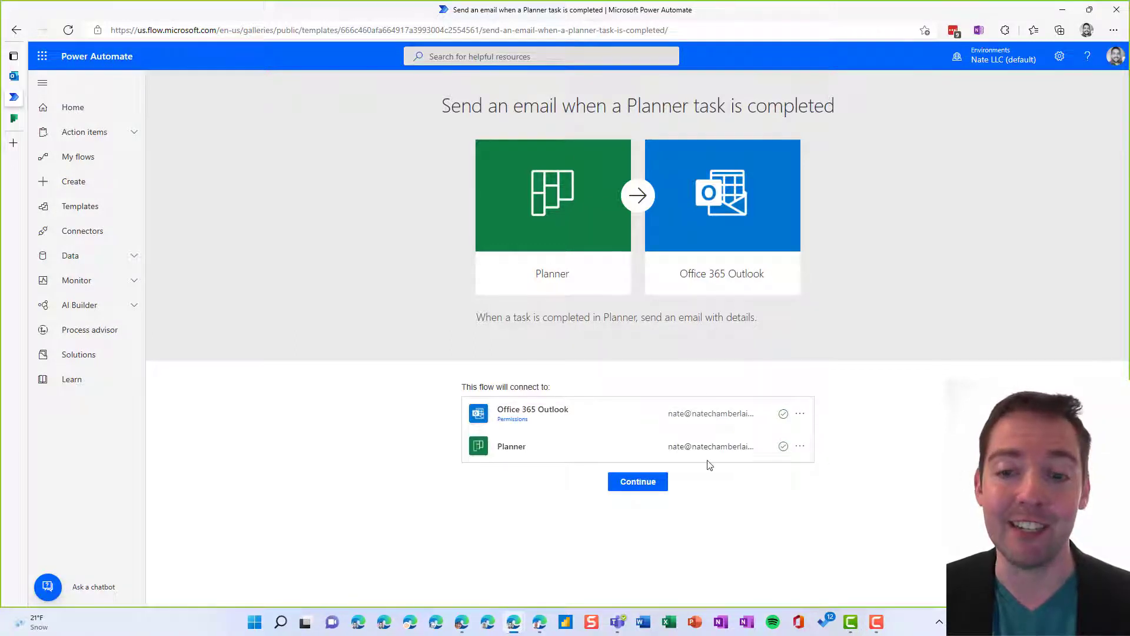
Check the Office 365 Outlook connection's account, then accept both connections and continue.
click(799, 414)
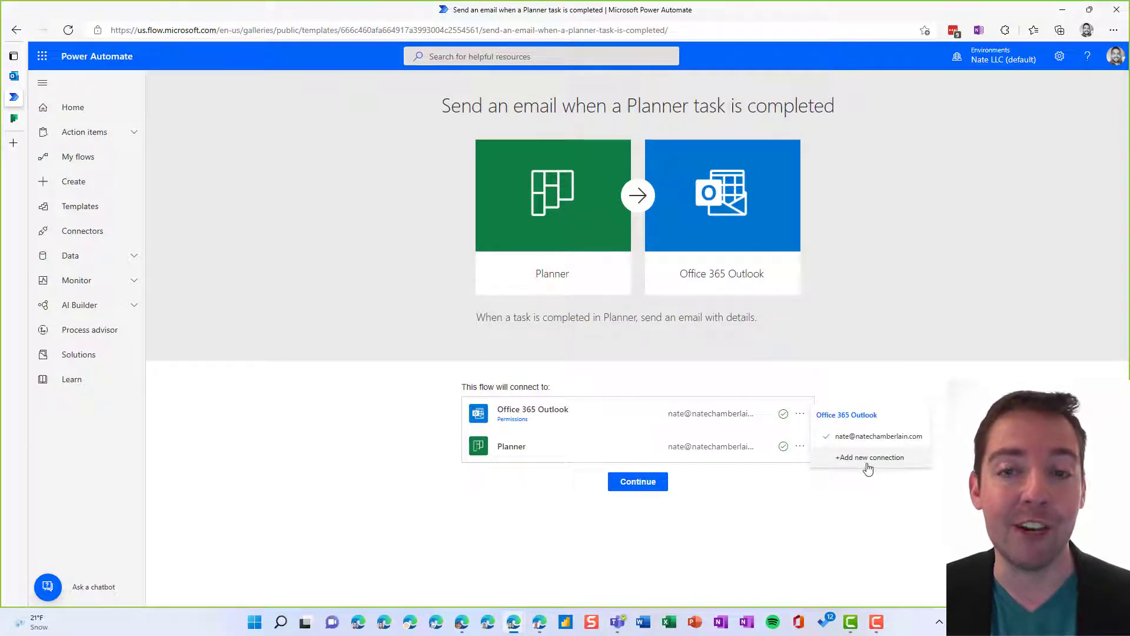
click(747, 499)
click(640, 484)
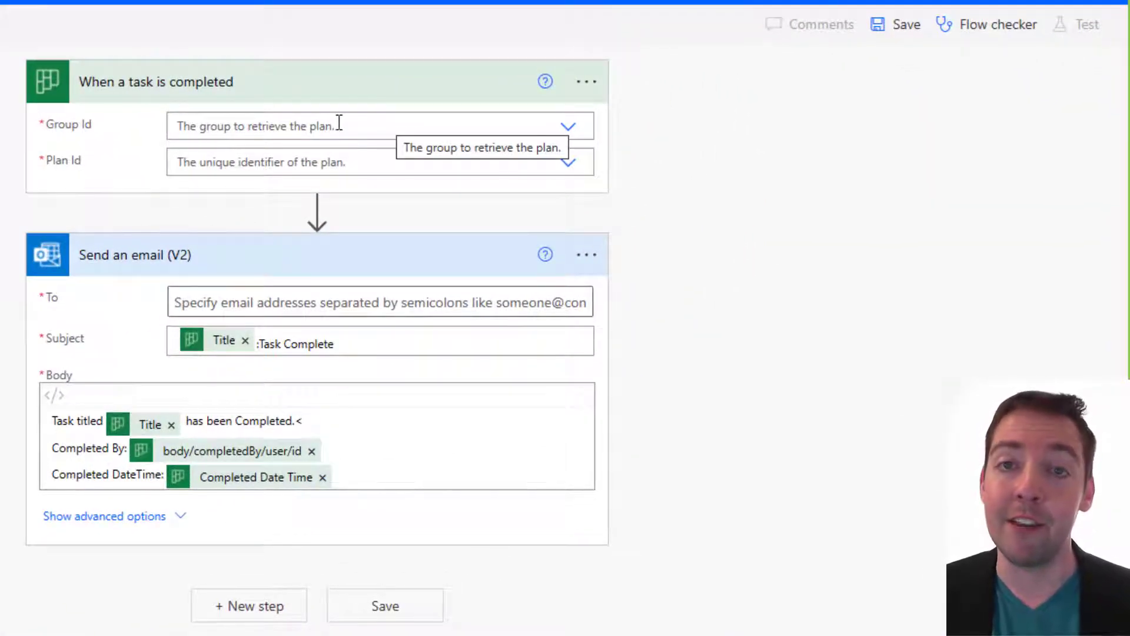
Set the trigger's Group Id to Help Desk and its Plan Id to Ticket Work.
click(568, 128)
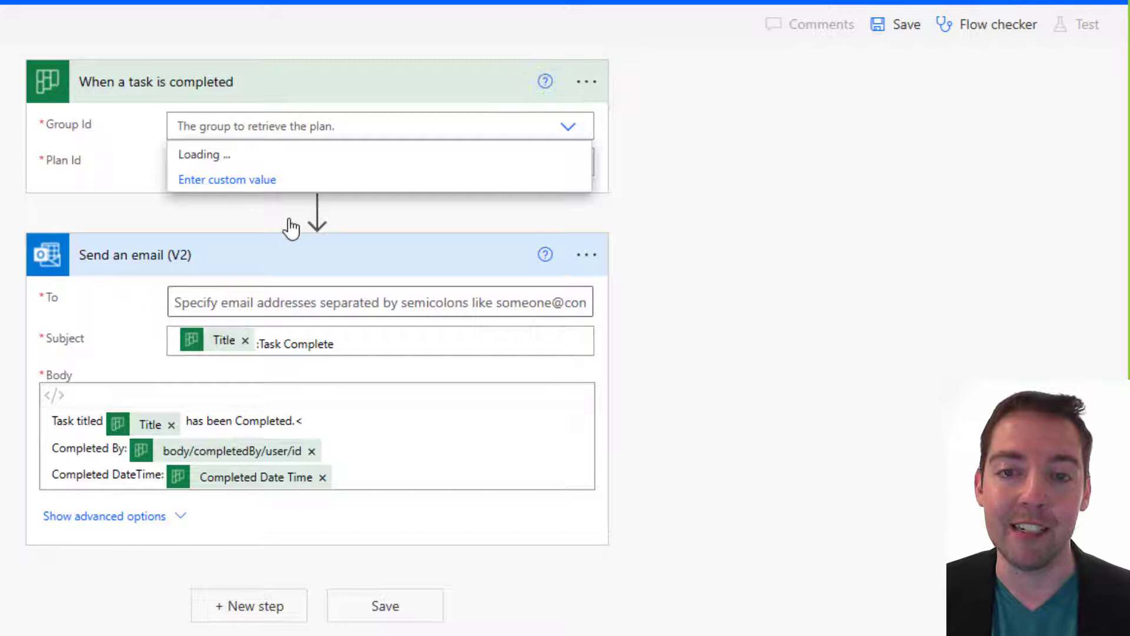
click(265, 155)
click(568, 164)
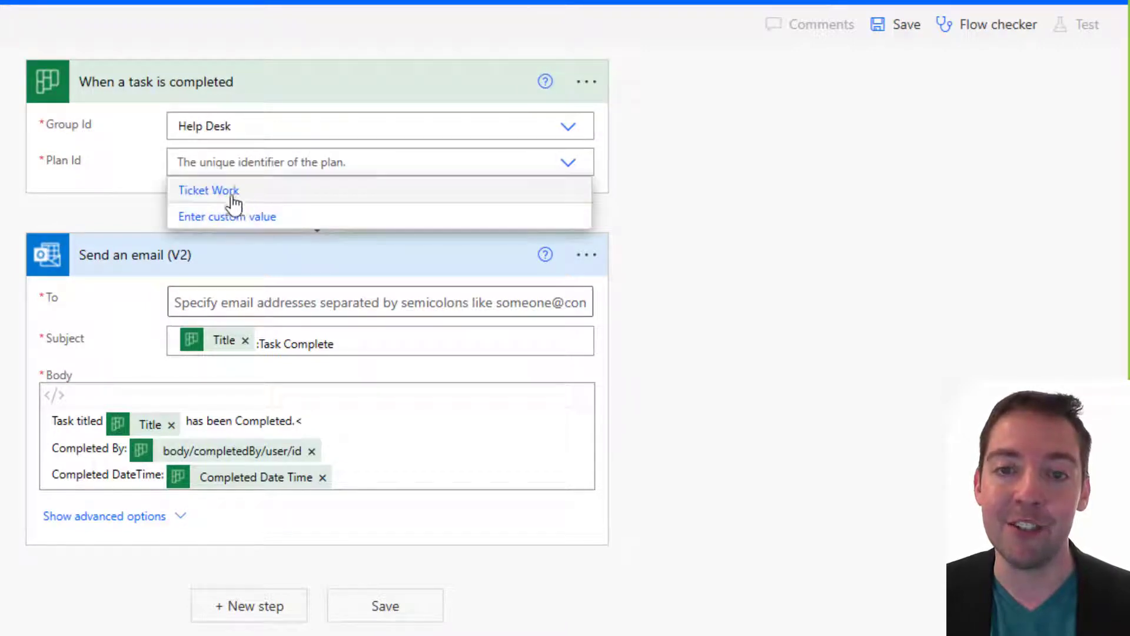
click(244, 197)
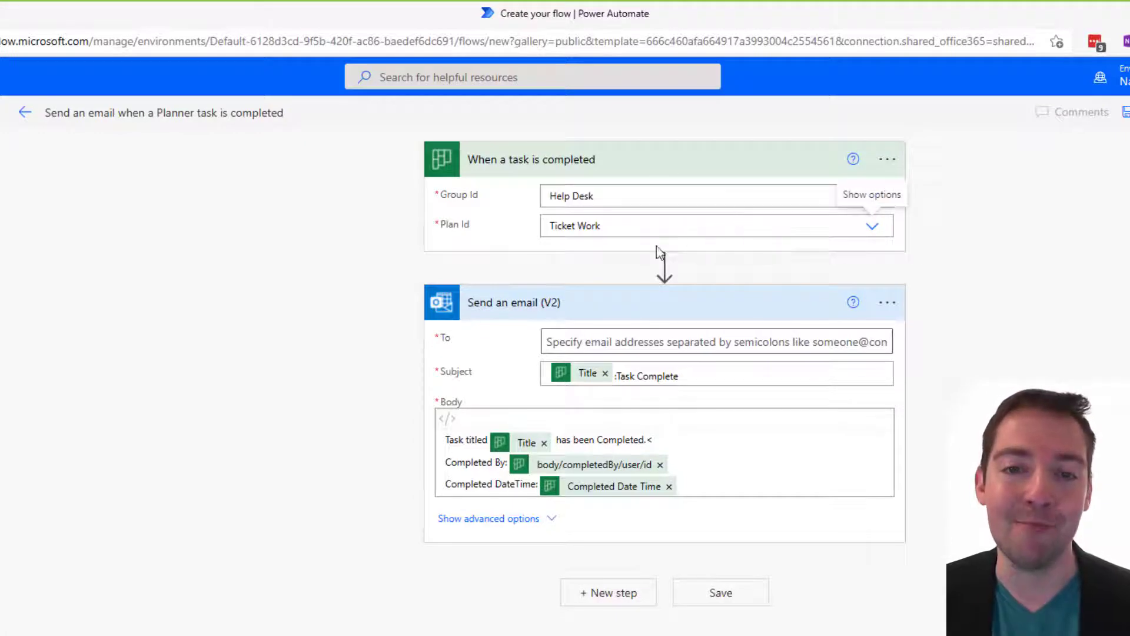
Add the account owner from Suggested People as the email's To recipient.
click(623, 342)
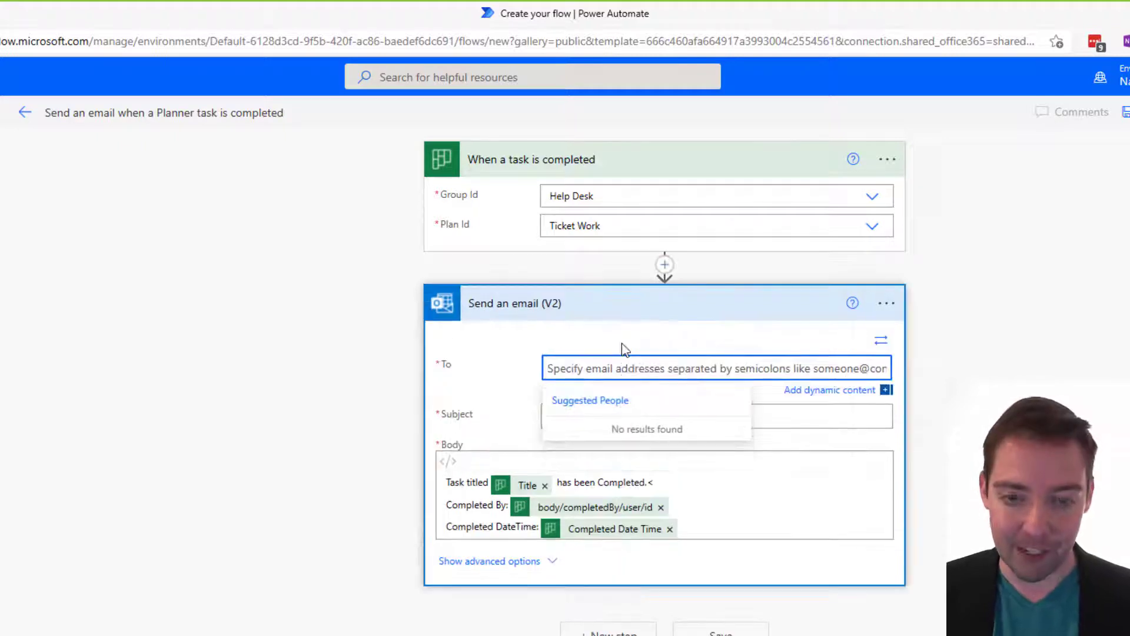
text(nate)
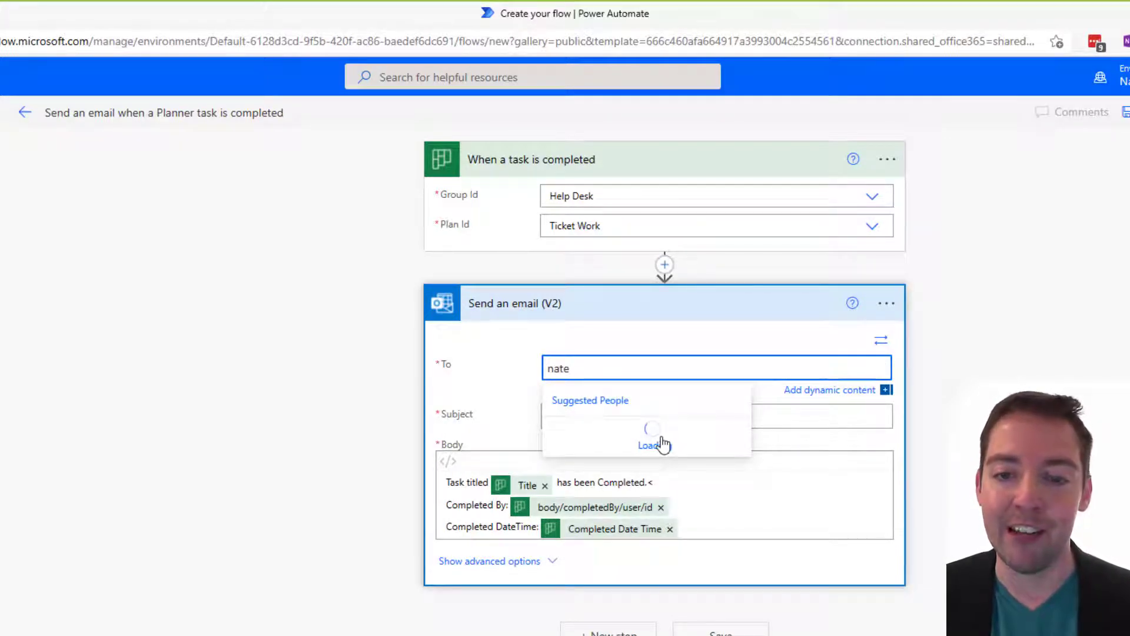
click(658, 432)
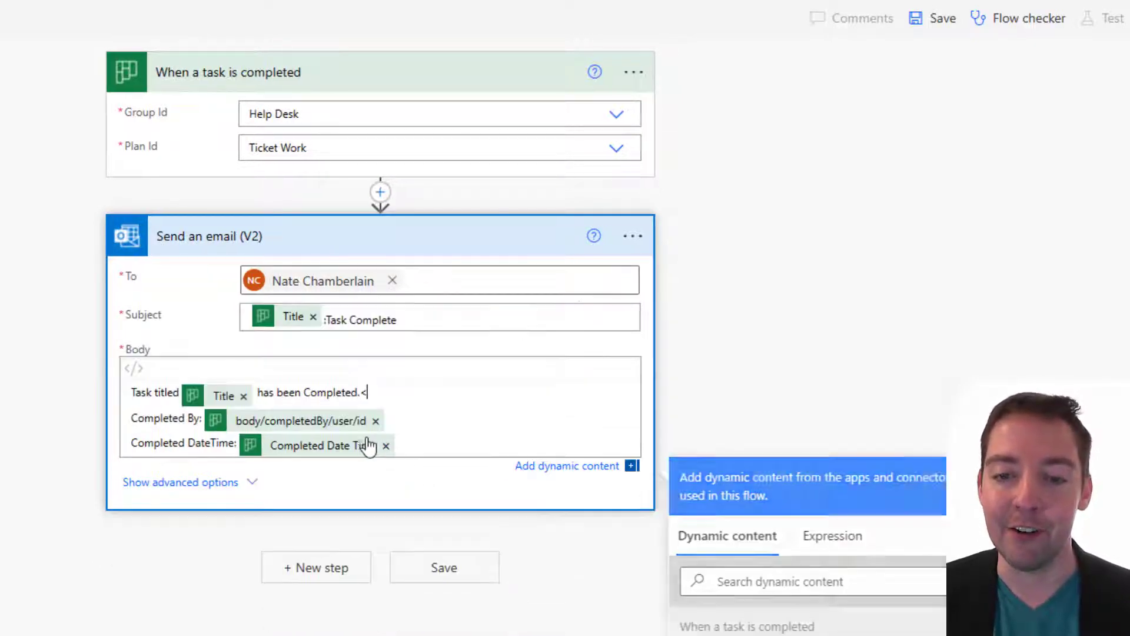
Remove the stray '<' and add a new body line 'Typing some more text here'.
click(375, 439)
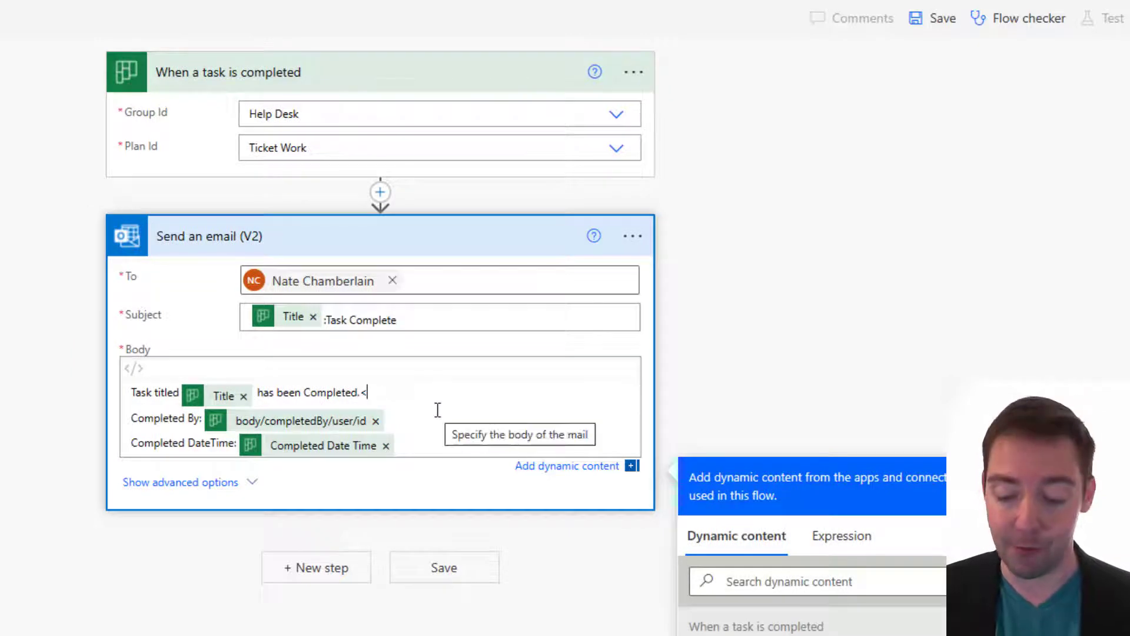
key(BackSpace)
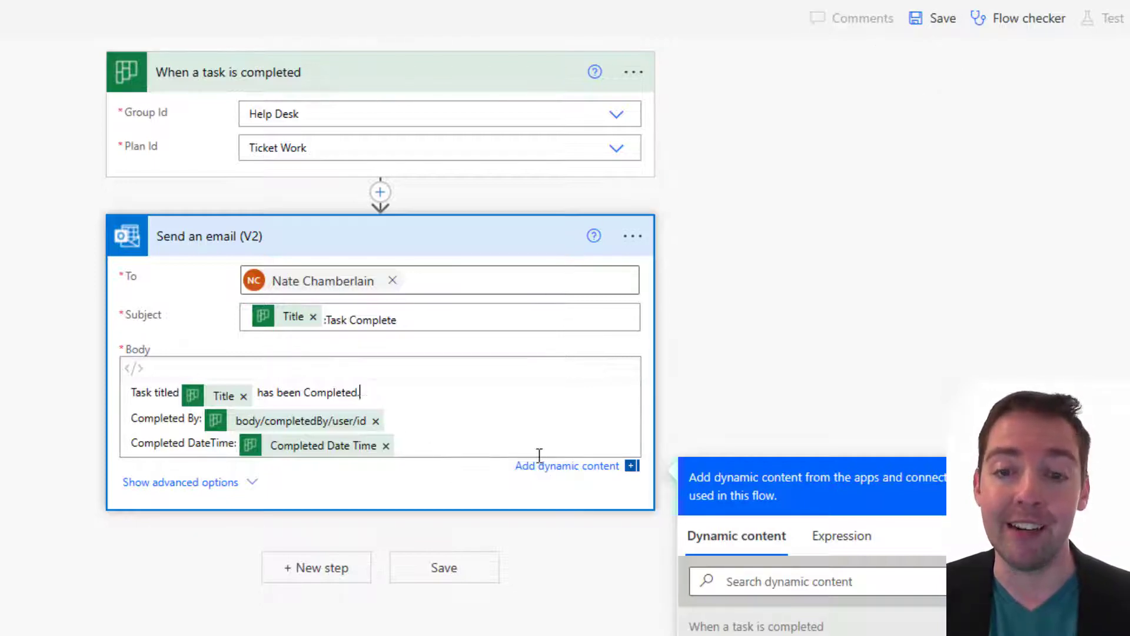
click(518, 451)
key(Return)
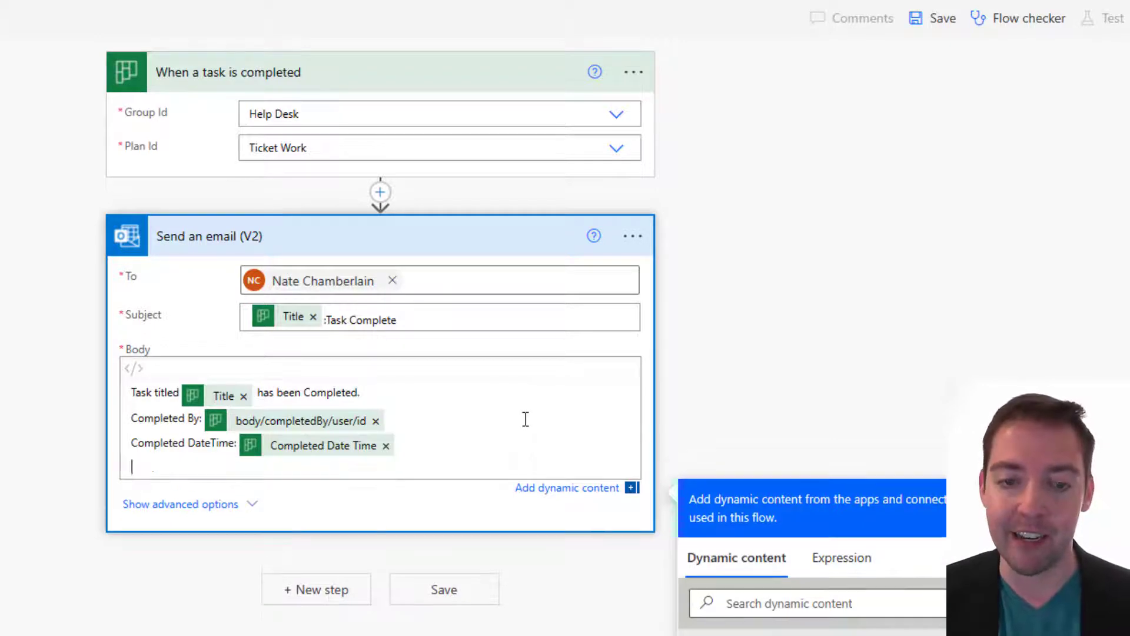
text(Typing some more te)
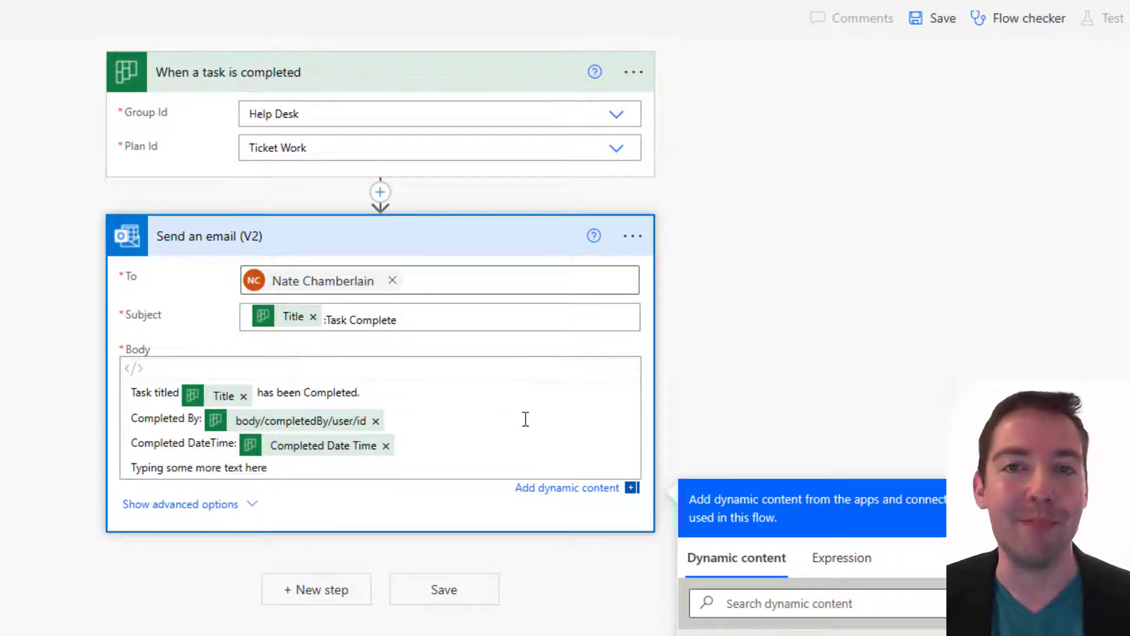
text(xt here)
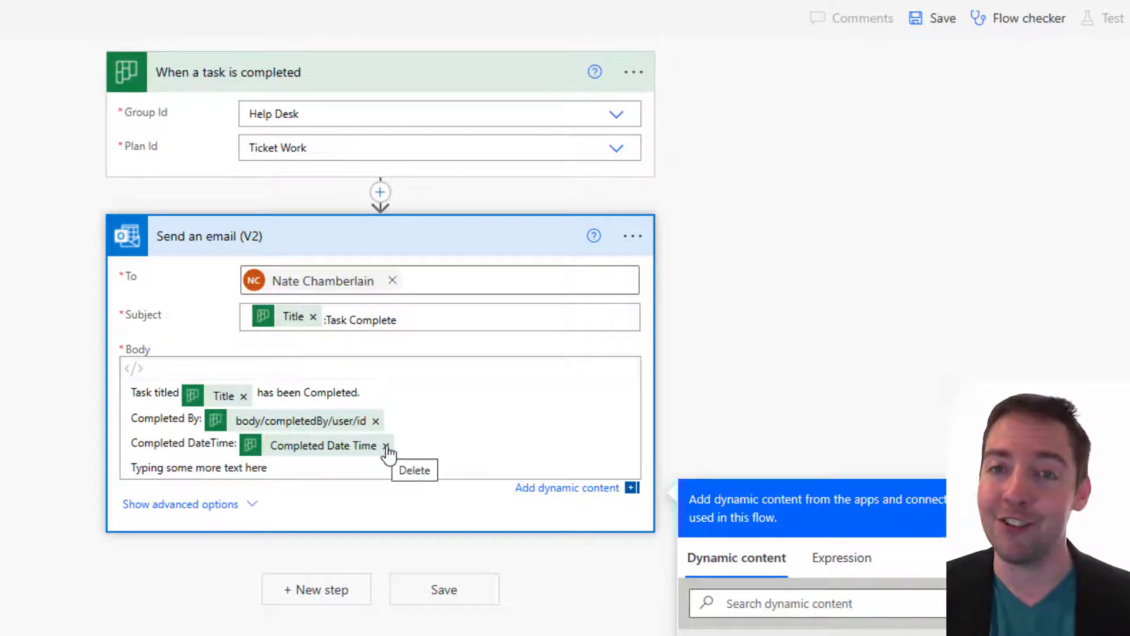
Delete the Completed DateTime token and its 'Completed DateTime:' label line.
click(386, 446)
drag(244, 445, 124, 441)
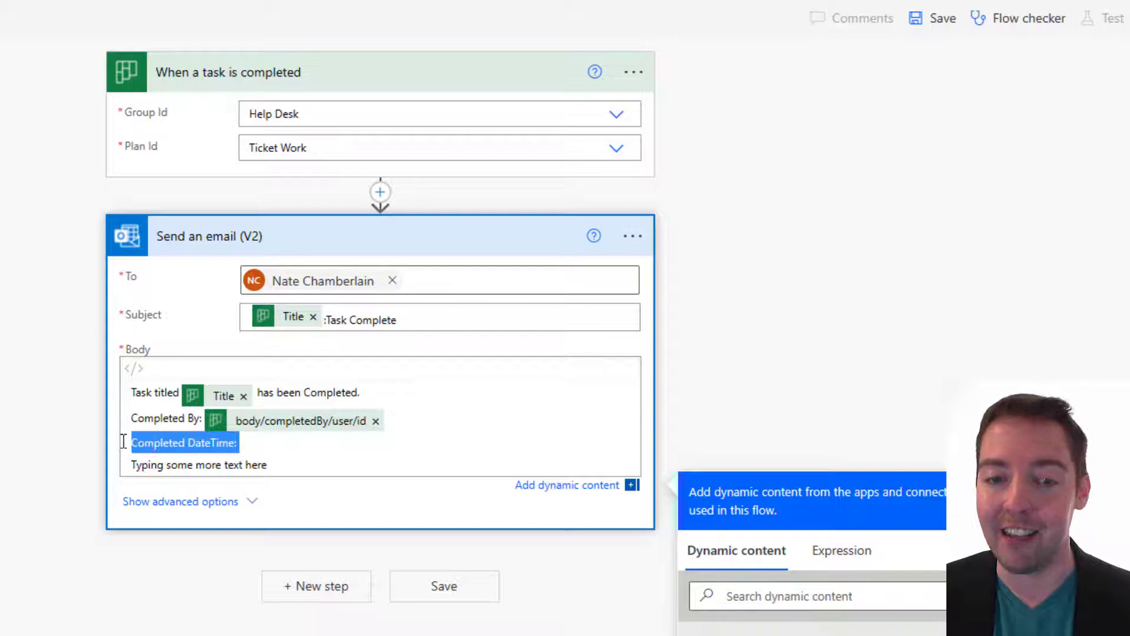
key(BackSpace)
key(BackSpace)
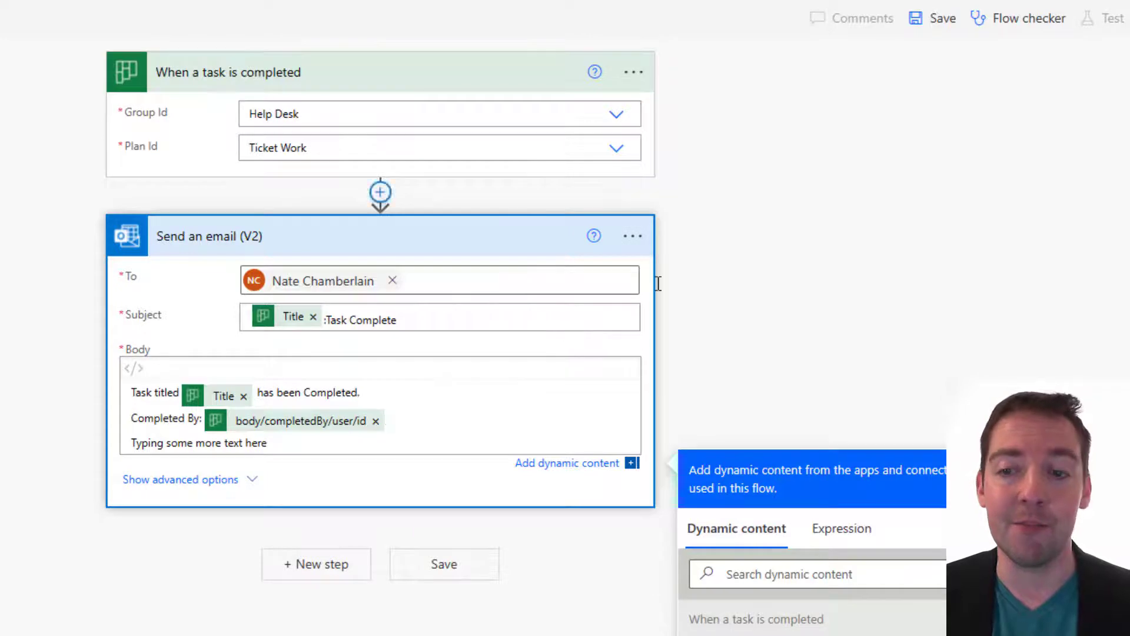
Review the finished two-step flow and save it.
scroll(746, 525, down, 4)
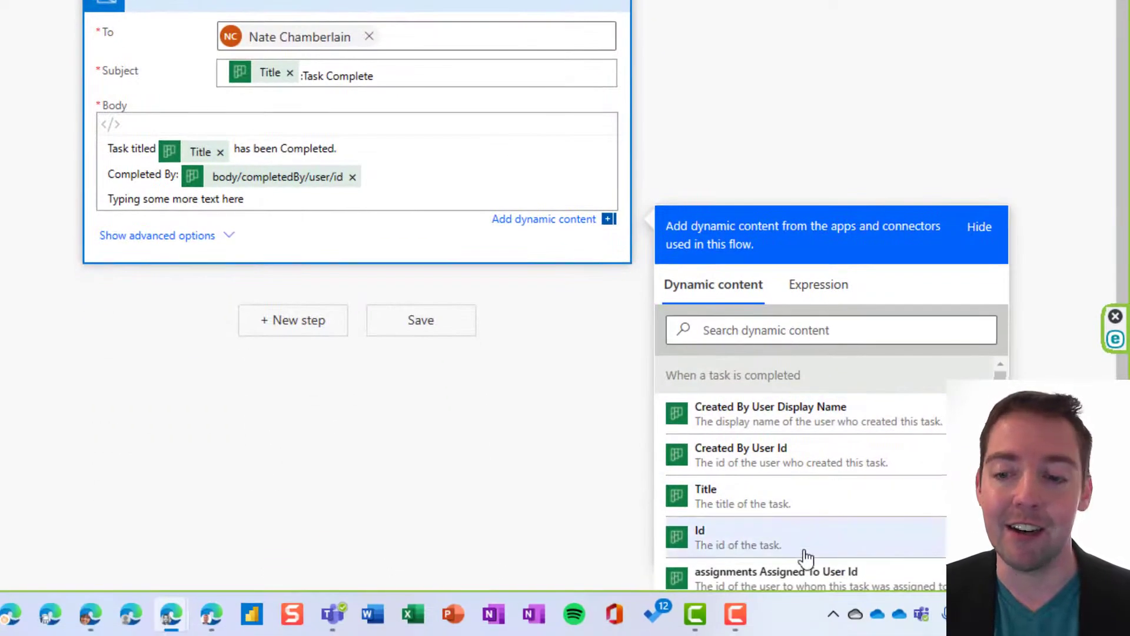
scroll(803, 534, down, 1)
scroll(803, 512, down, 3)
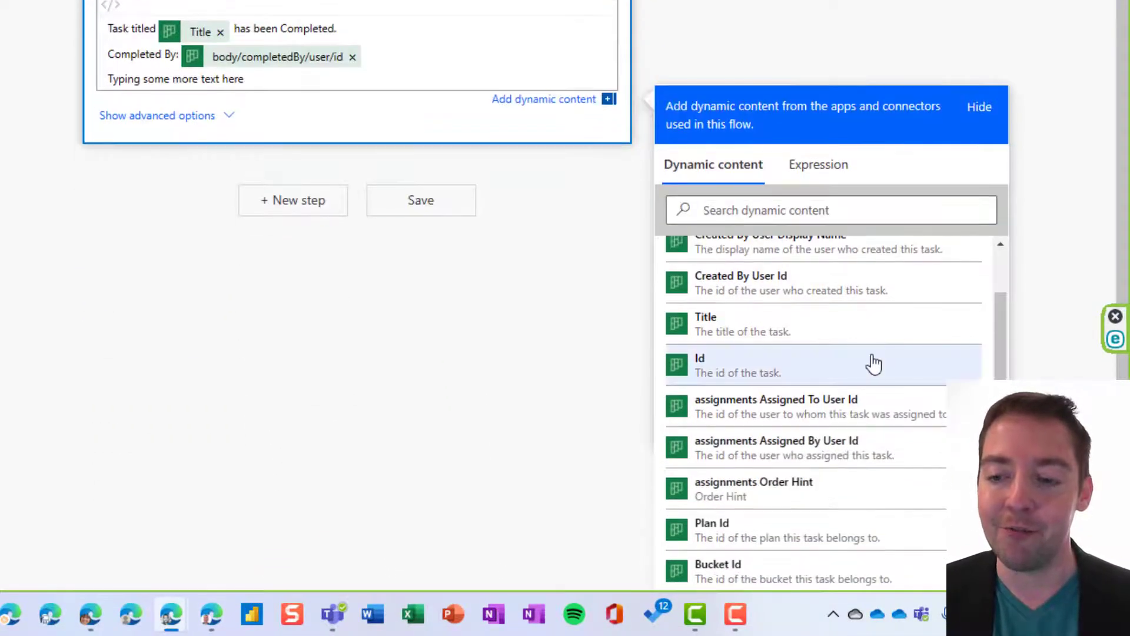
scroll(816, 365, up, 2)
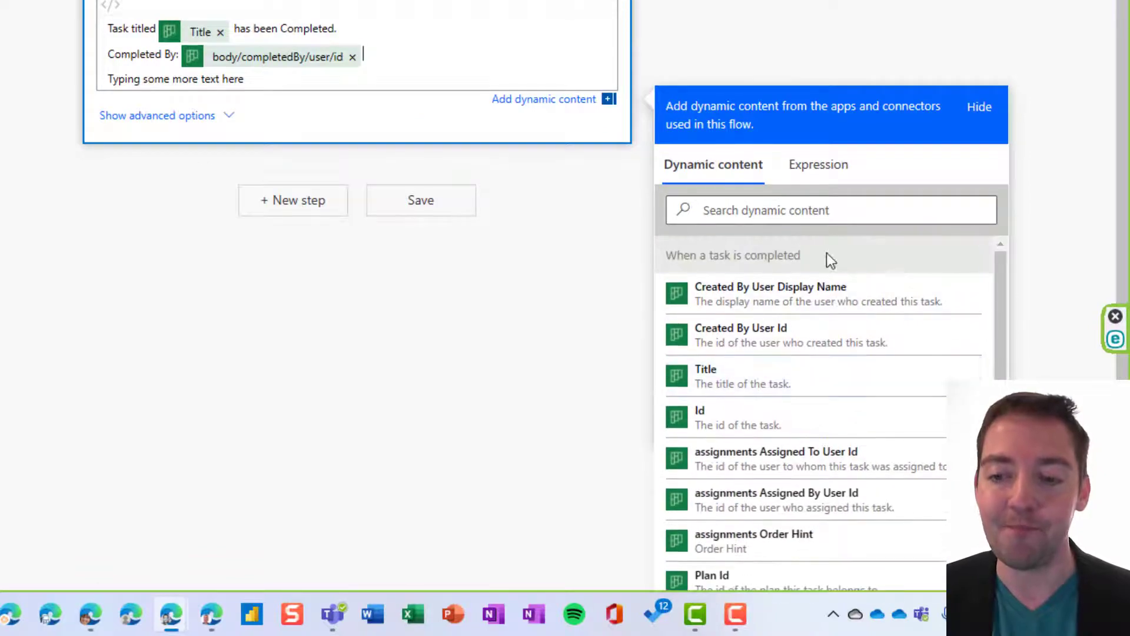
scroll(825, 257, up, 2)
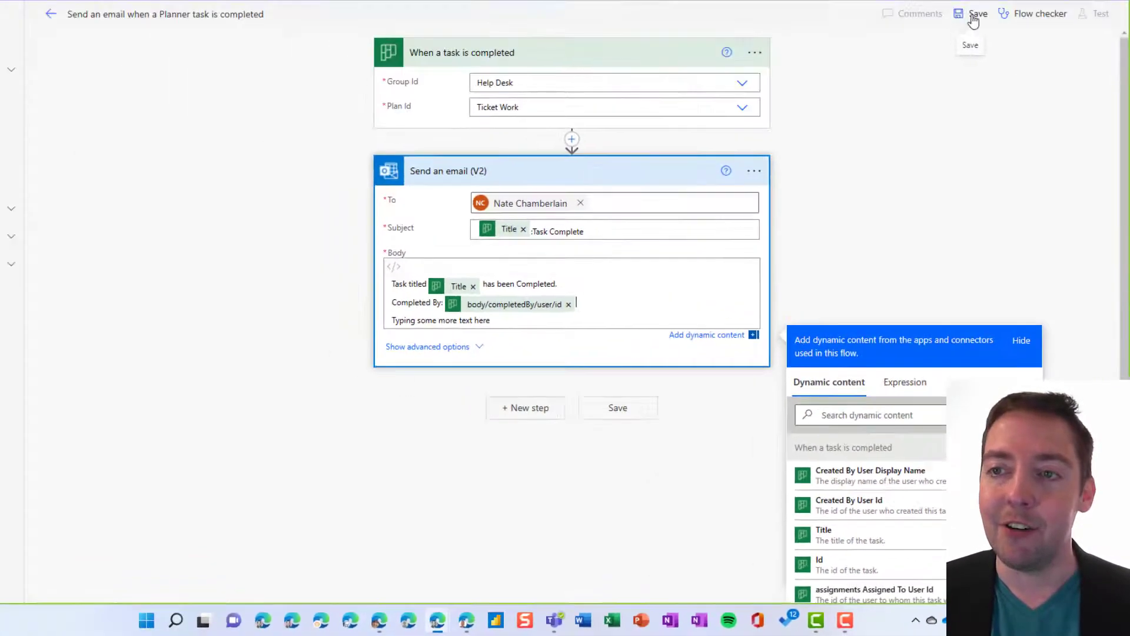
click(991, 83)
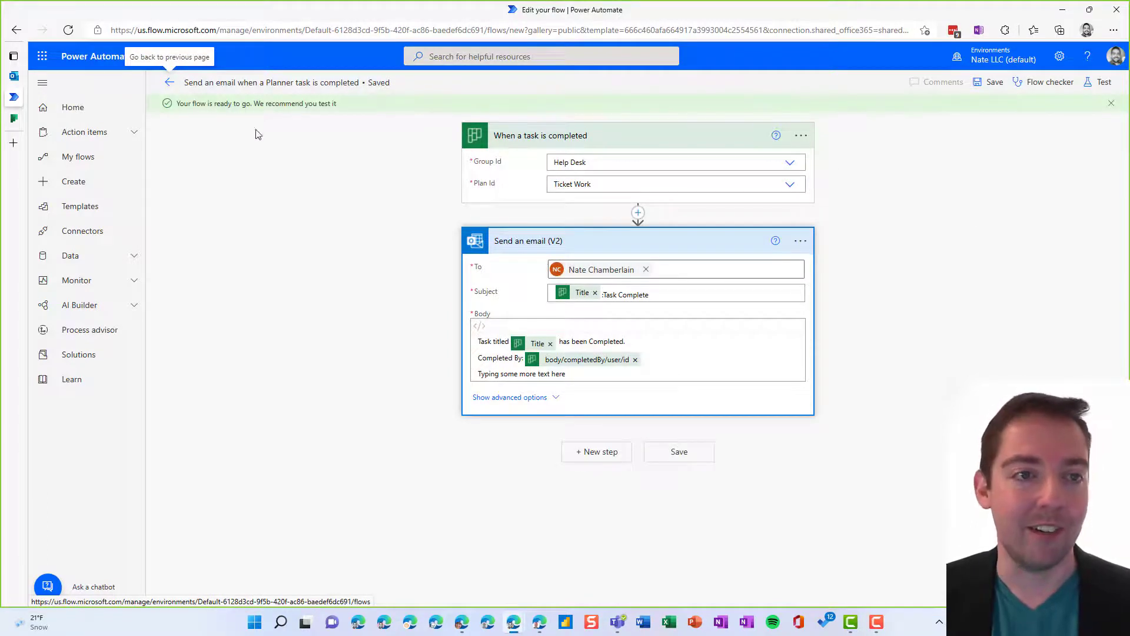
Mark Decommission Server P134 complete on the Ticket Work board, then return to the flow editor.
click(35, 118)
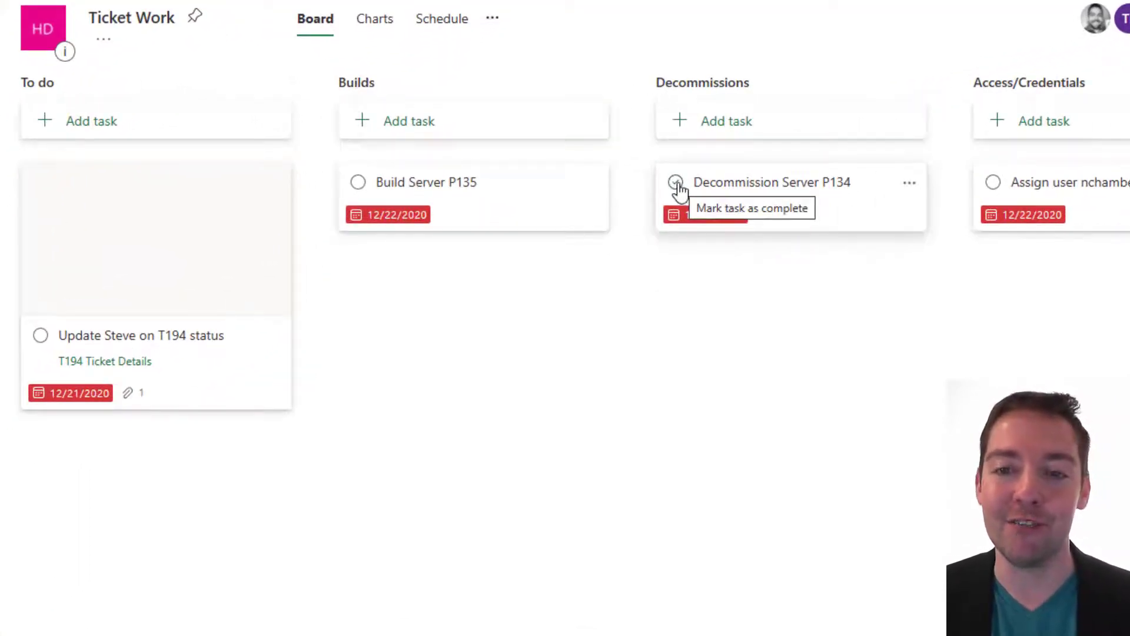
click(676, 183)
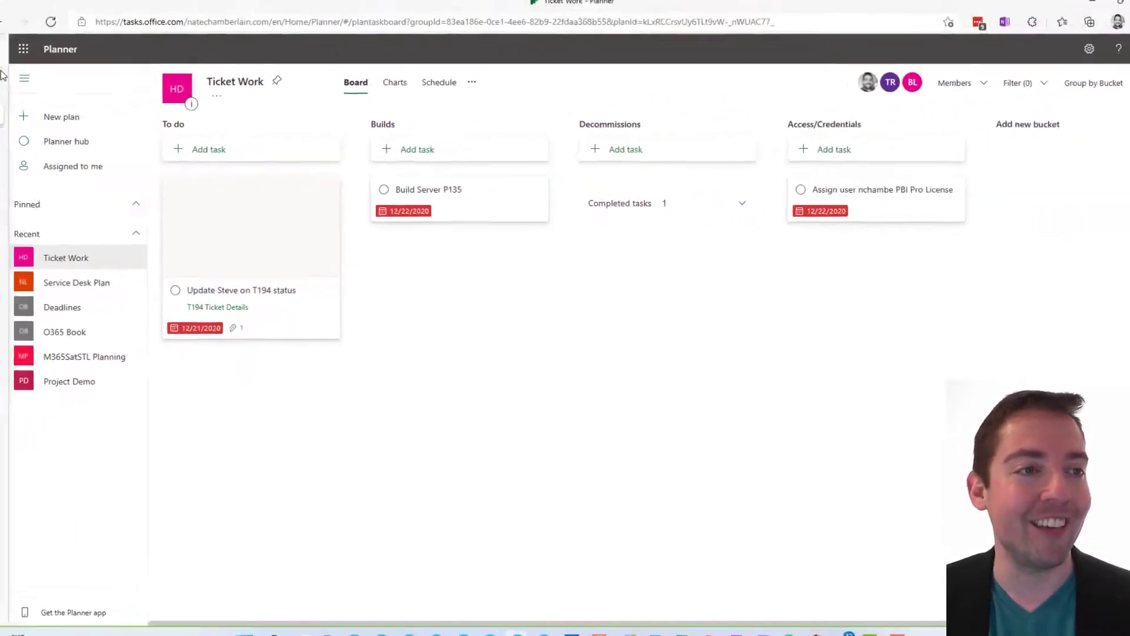
click(18, 96)
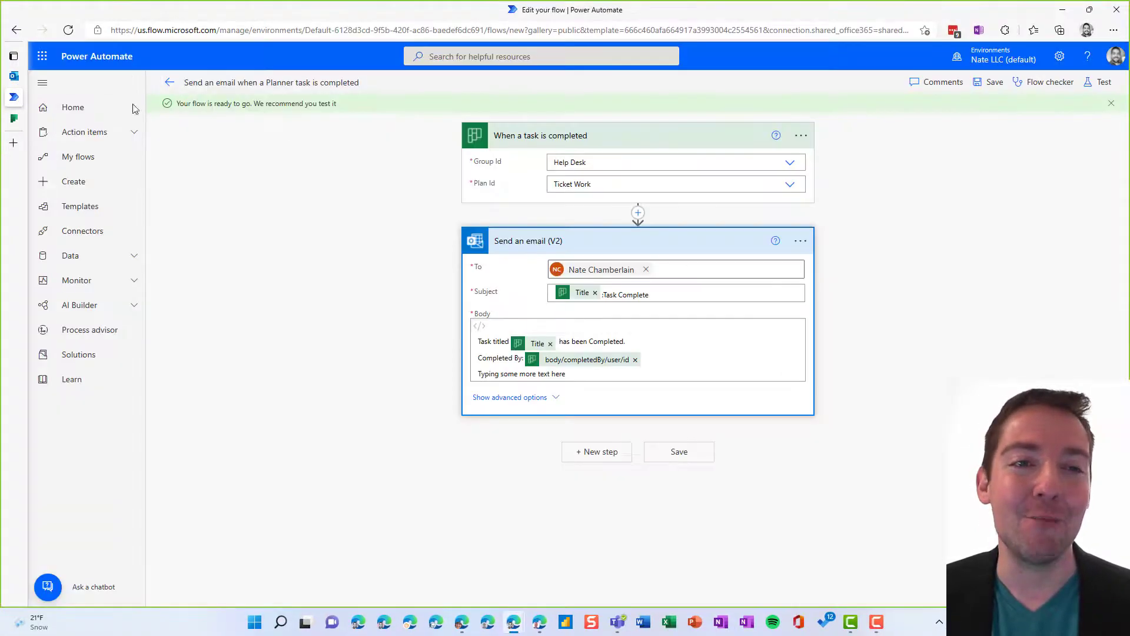
Go to the flow's details page and refresh its run history to show the Succeeded run.
click(170, 84)
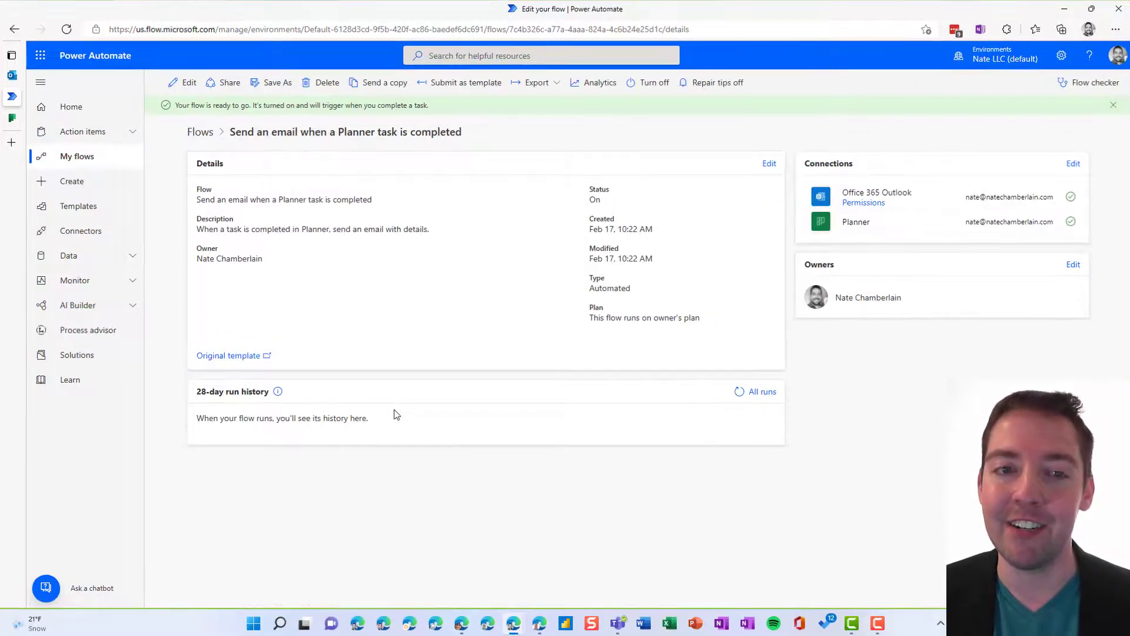
click(738, 393)
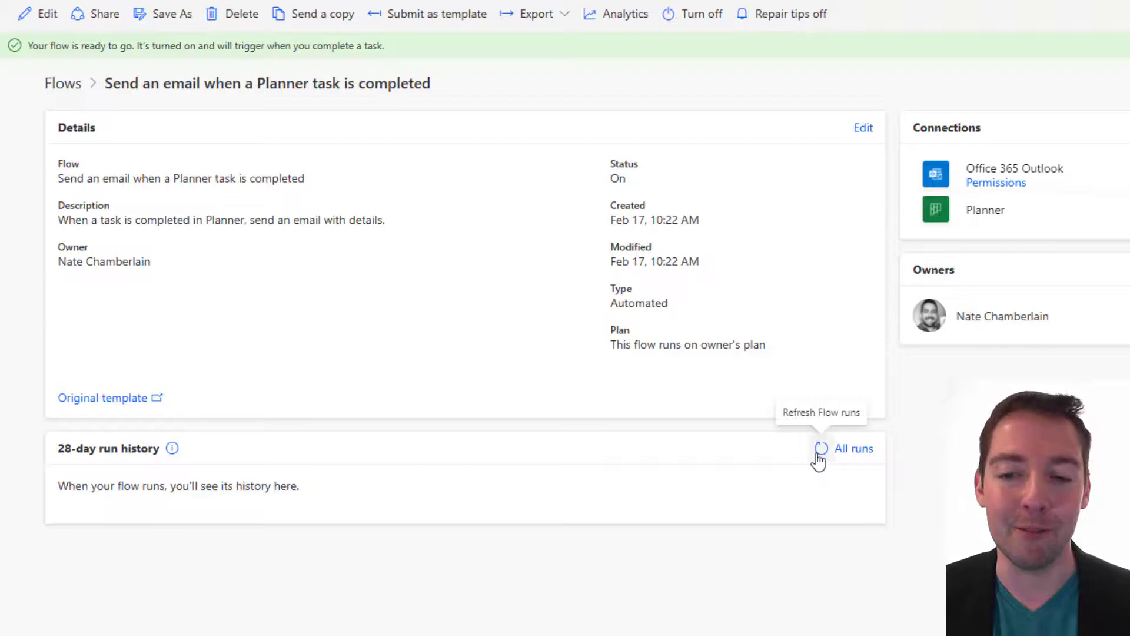
click(817, 458)
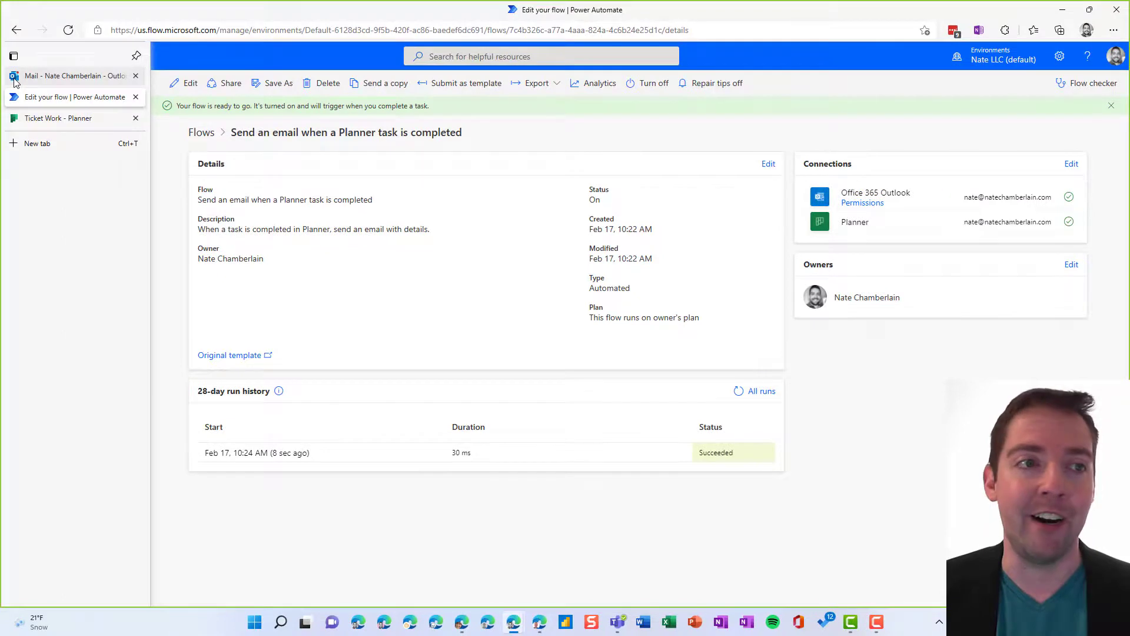
Open the 'Decommission Server P134:Task Complete' email and highlight its title, added line and completer ID.
click(15, 80)
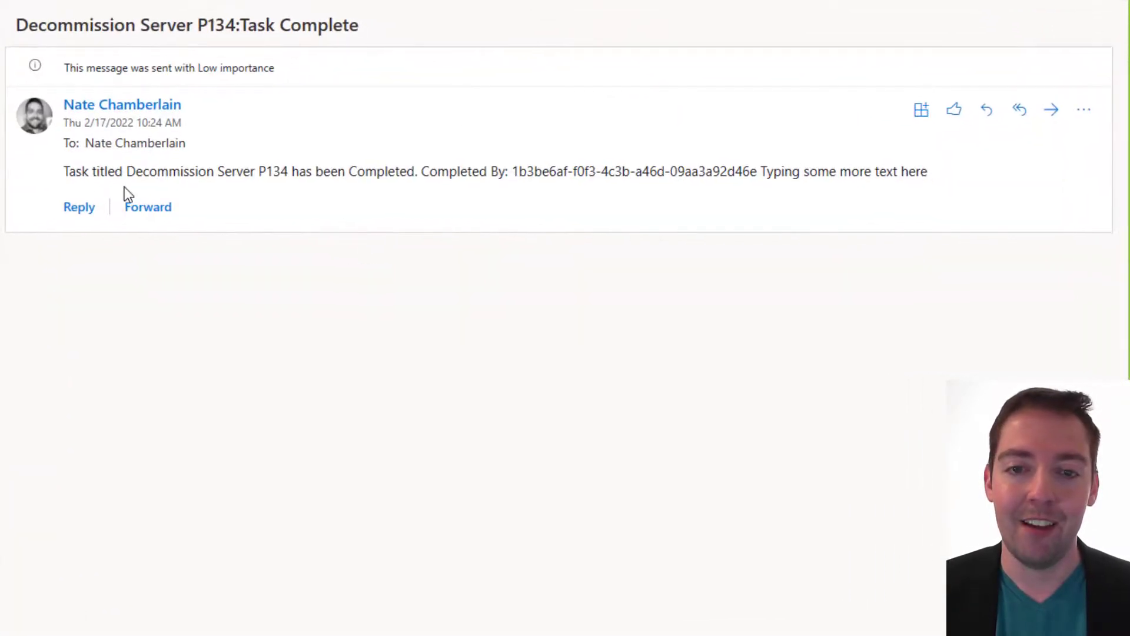
drag(69, 174, 312, 172)
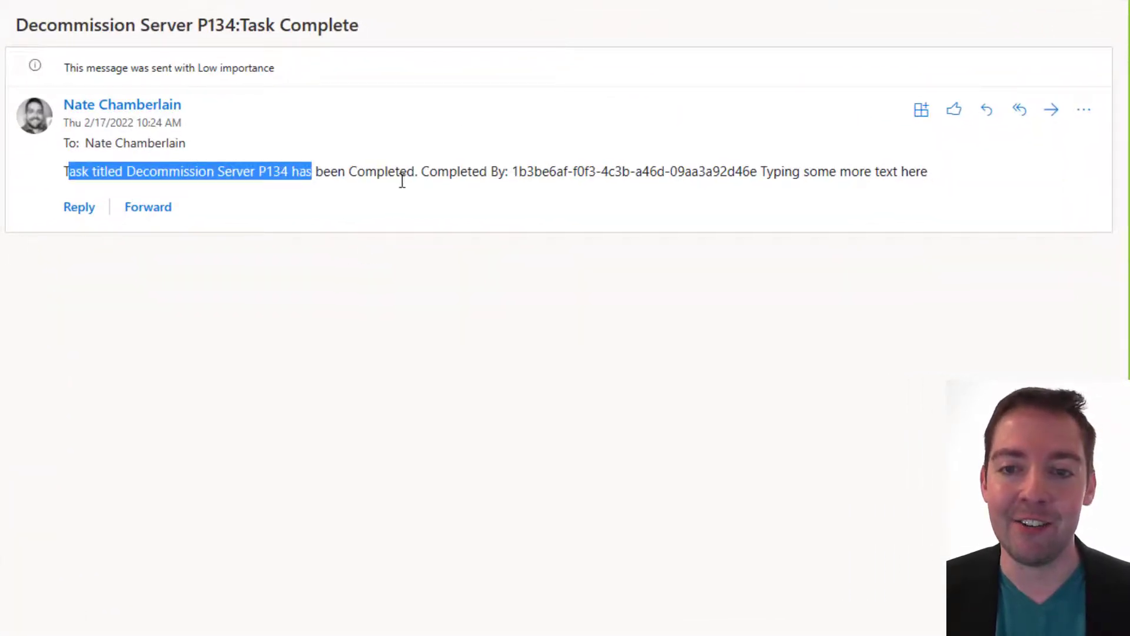
drag(434, 172, 941, 186)
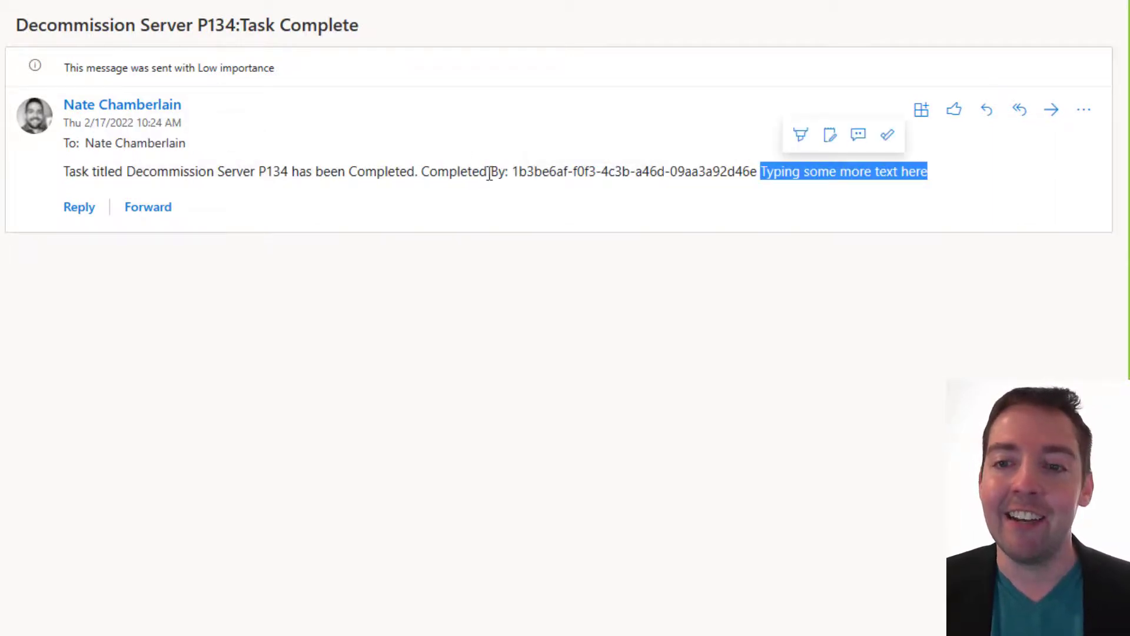
drag(513, 168, 759, 175)
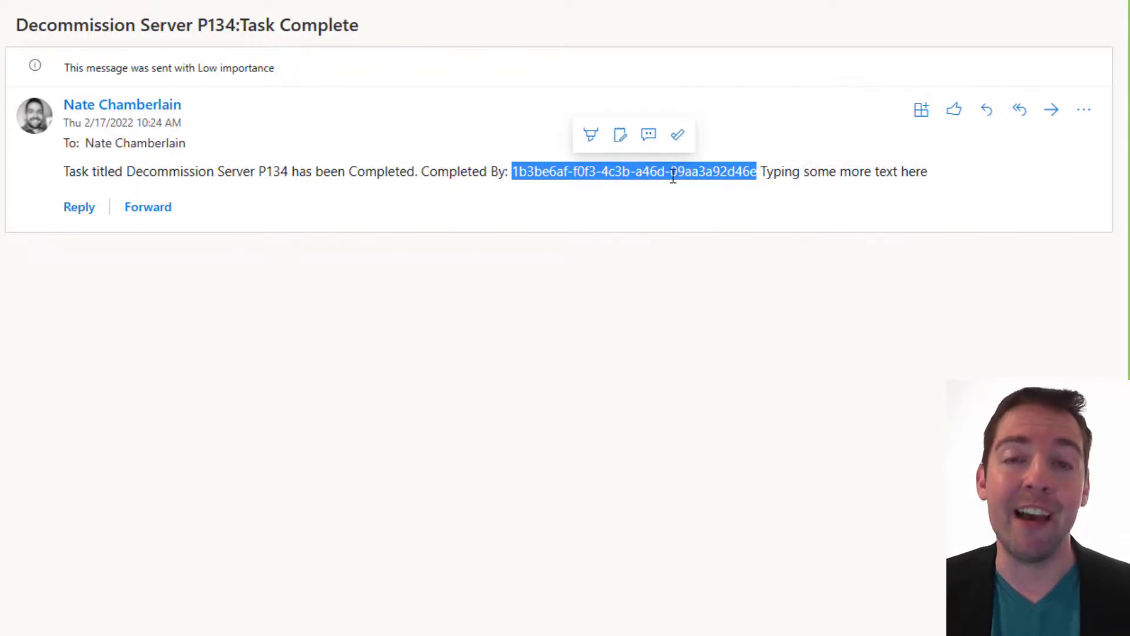